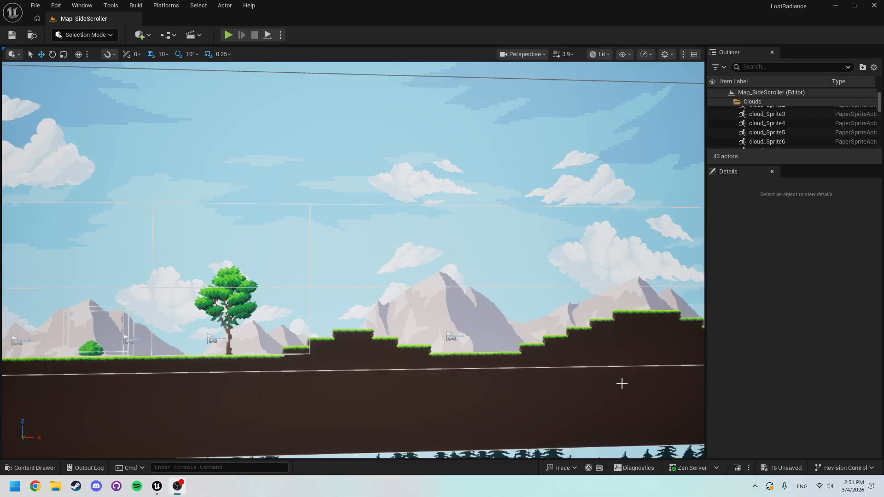
# Step: Open the LionLorel_Air_Jump texture in the Paper2D+ sprite extractor and apply the recommended Paper2D texture settings
pyautogui.scroll(2, 622, 385)
pyautogui.hotkey('ctrl', 'space')
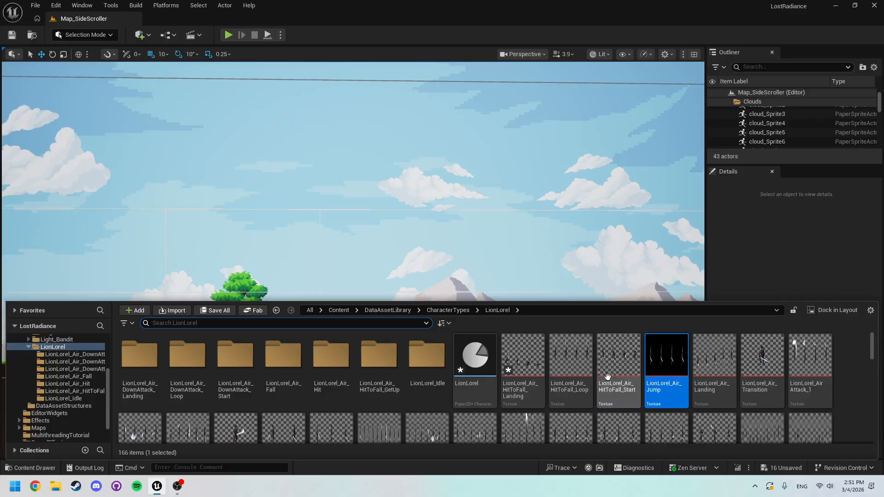
pyautogui.rightClick(671, 376)
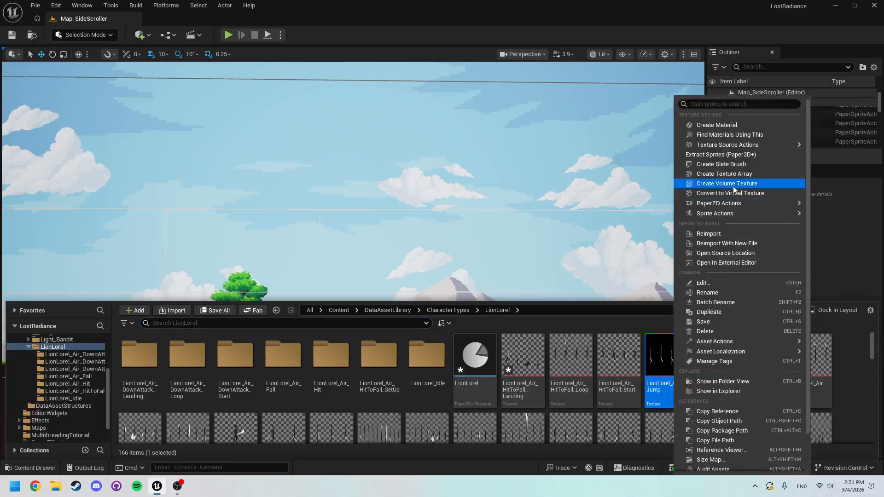
pyautogui.click(735, 155)
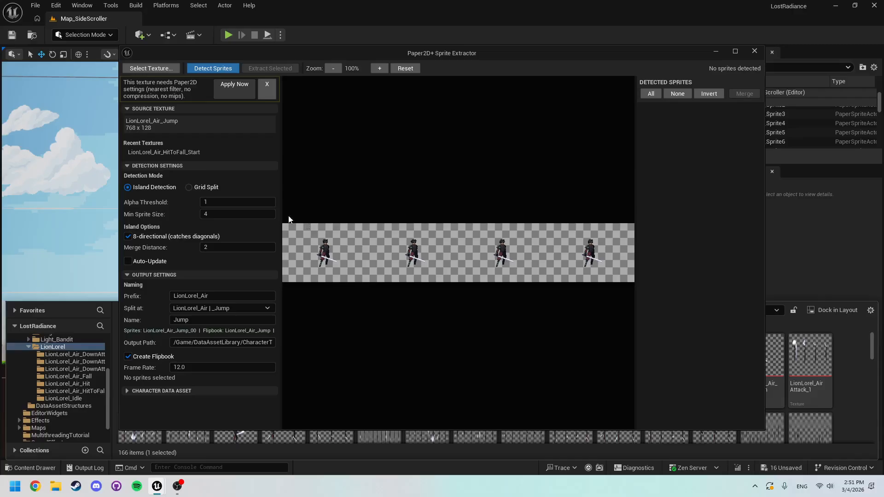
pyautogui.click(235, 86)
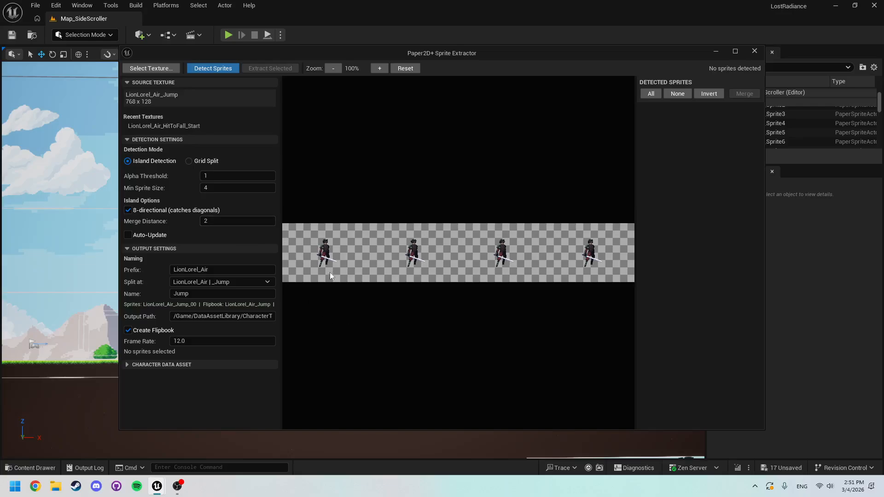
# Step: Expand the character data asset settings and detect the sprites in the jump texture using Island Detection
pyautogui.scroll(5, 323, 263)
pyautogui.moveTo(337, 268); pyautogui.dragTo(375, 274, button='middle')
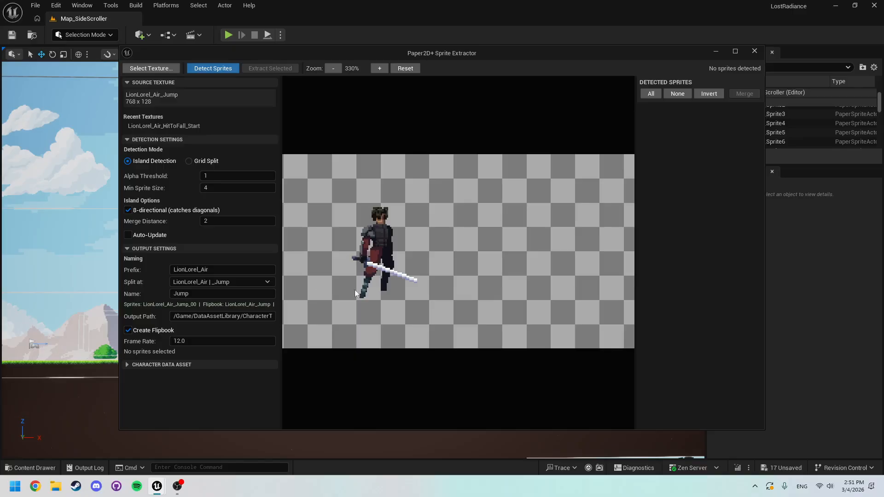
pyautogui.scroll(-2, 349, 291)
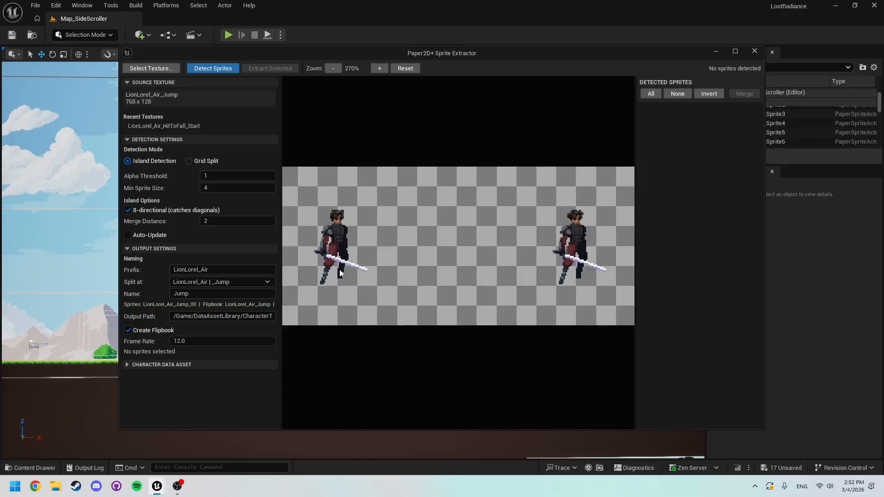
pyautogui.moveTo(339, 268); pyautogui.dragTo(360, 274, button='middle')
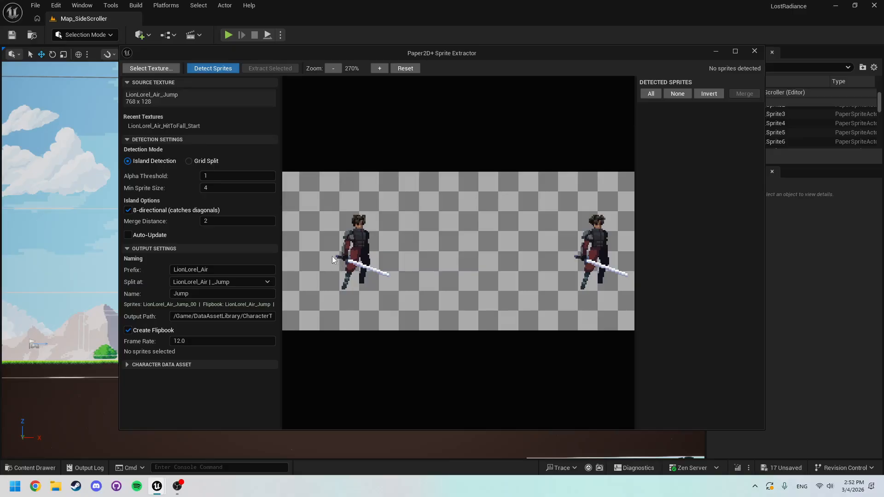
pyautogui.scroll(4, 333, 255)
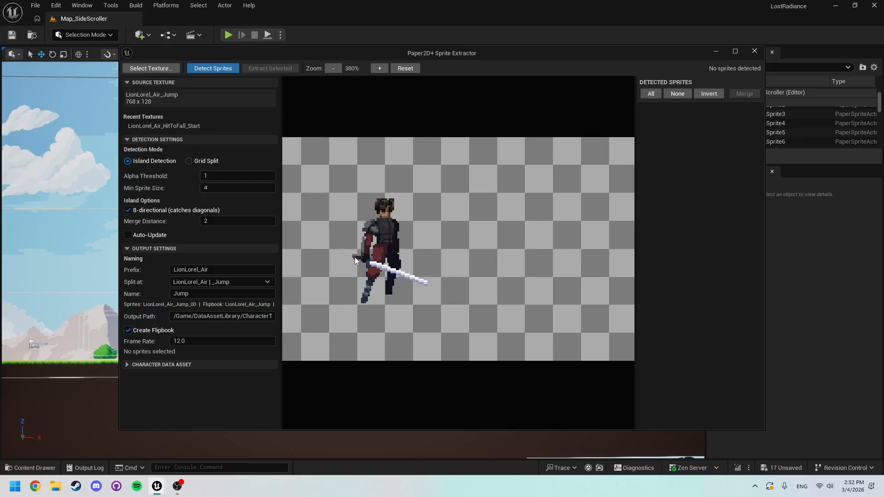
pyautogui.scroll(-5, 451, 269)
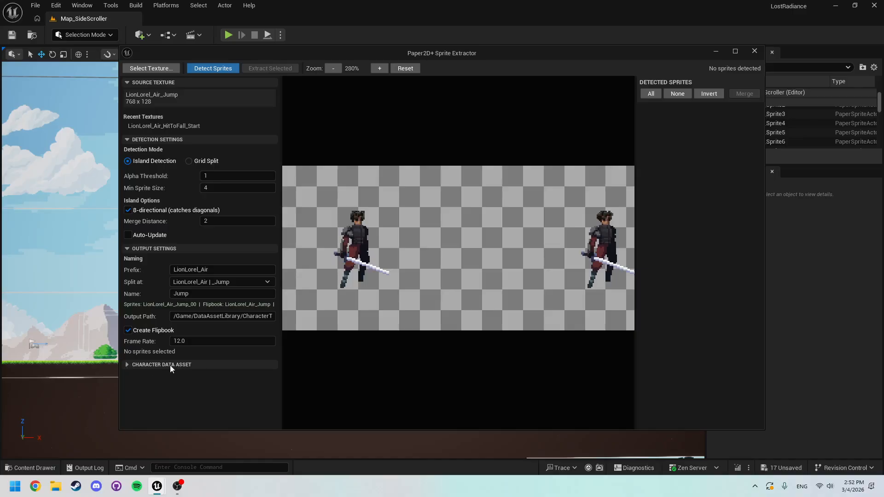
pyautogui.click(130, 366)
pyautogui.click(226, 69)
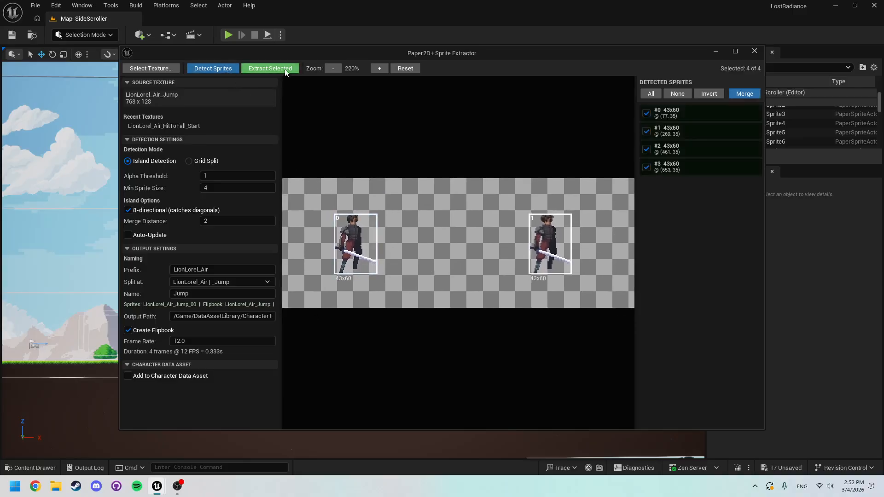
# Step: Enable adding to a character data asset with LionLorel as the target, and close the extractor without extracting
pyautogui.click(135, 376)
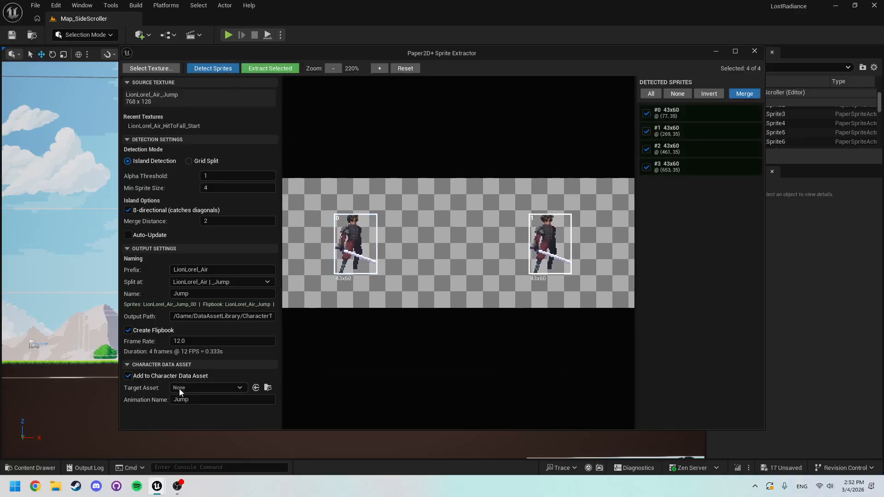
pyautogui.click(197, 388)
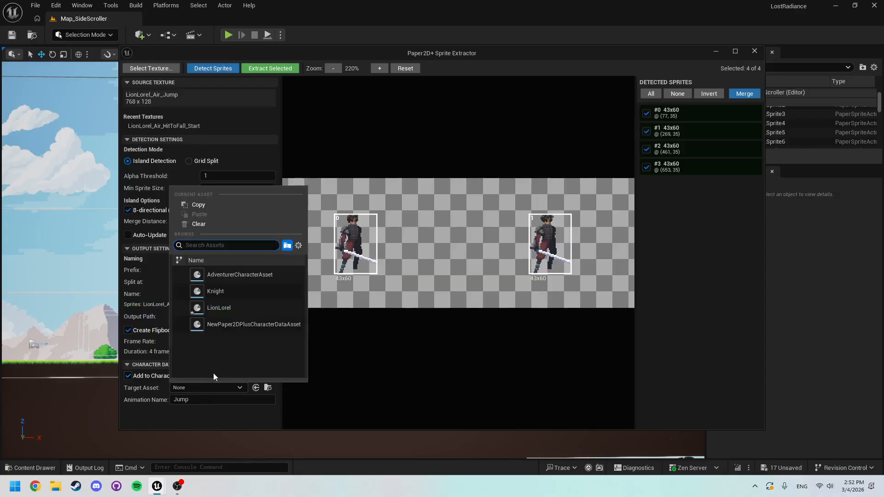
pyautogui.click(220, 309)
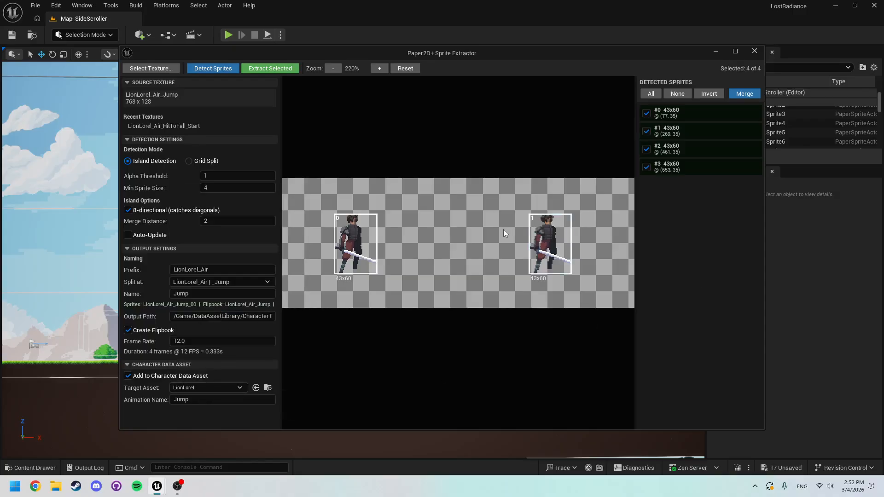
pyautogui.click(754, 51)
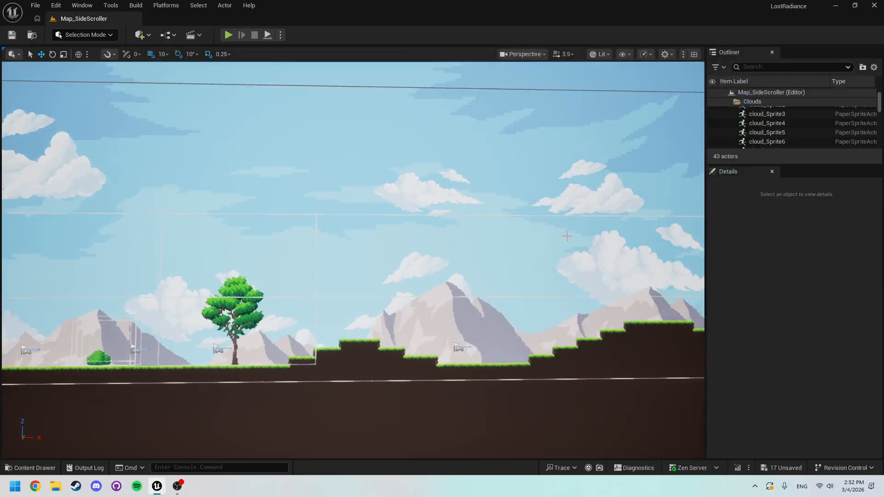
pyautogui.hotkey('ctrl', 'space')
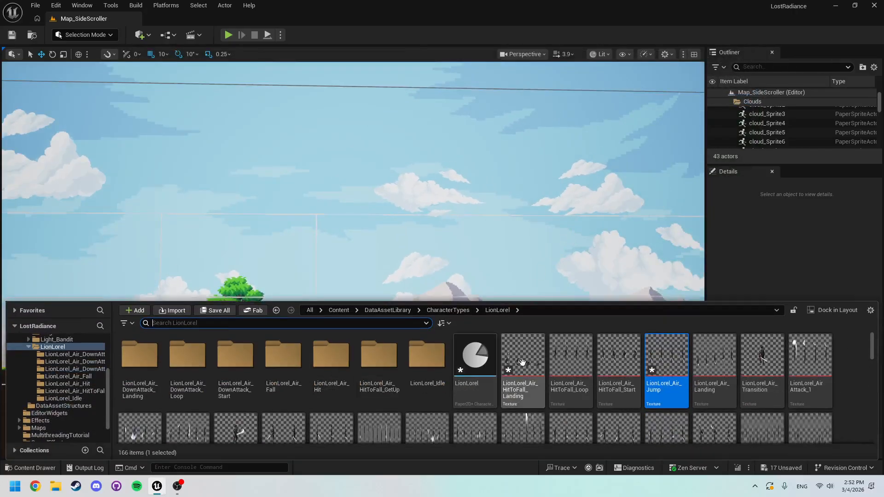
pyautogui.rightClick(843, 400)
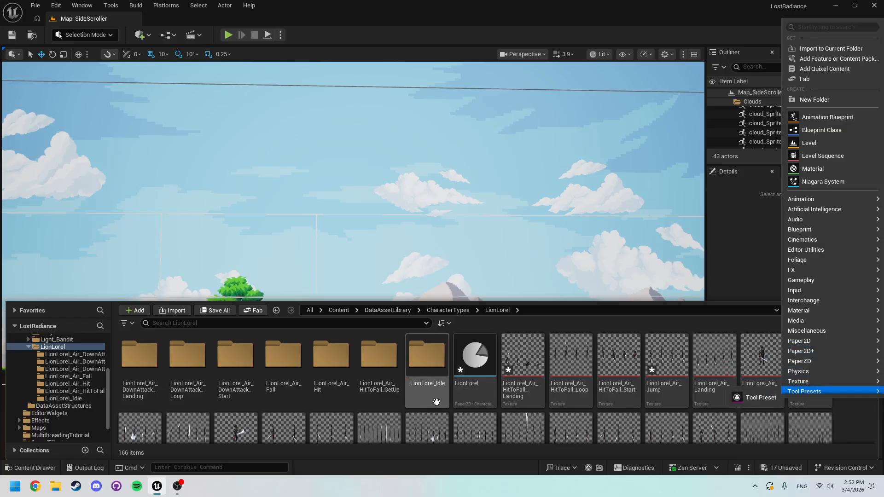
pyautogui.rightClick(408, 417)
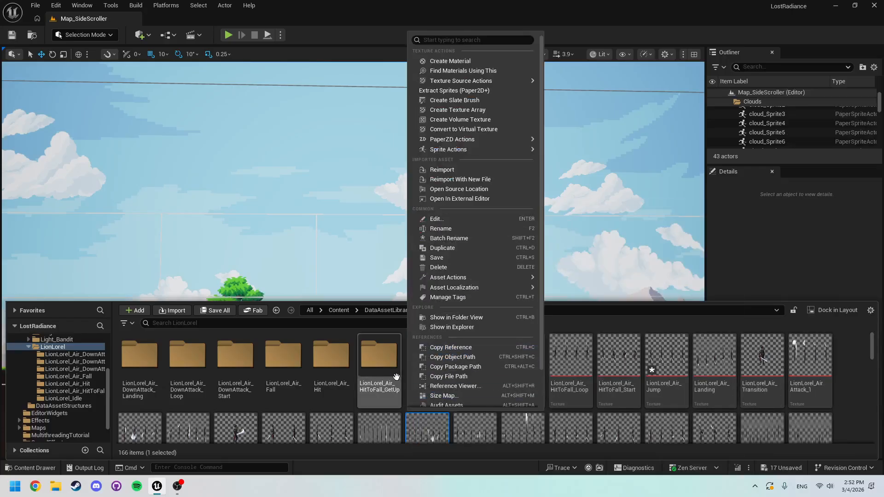
pyautogui.rightClick(401, 408)
pyautogui.click(407, 415)
pyautogui.rightClick(407, 415)
pyautogui.click(858, 405)
pyautogui.scroll(-1, 843, 397)
pyautogui.scroll(1, 844, 398)
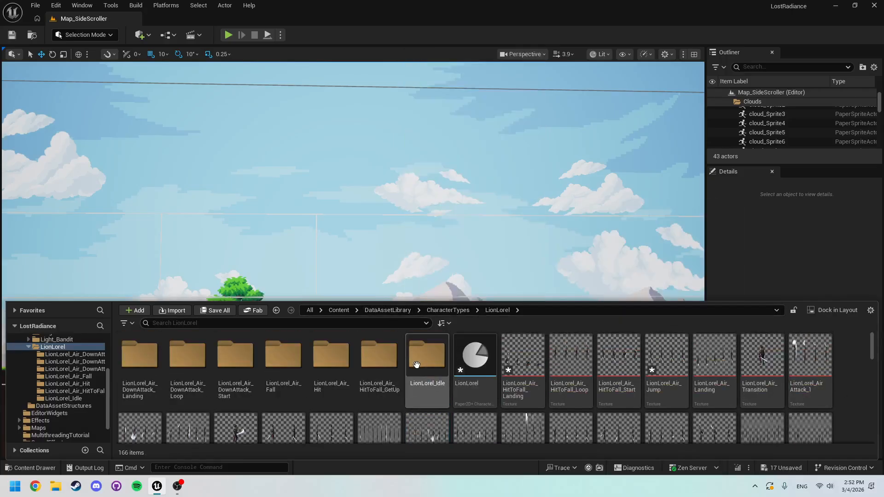
# Step: Show the Paper2D+ Character Data option for adding a new asset, and open the existing LionLorel character data asset
pyautogui.click(427, 355)
pyautogui.click(135, 310)
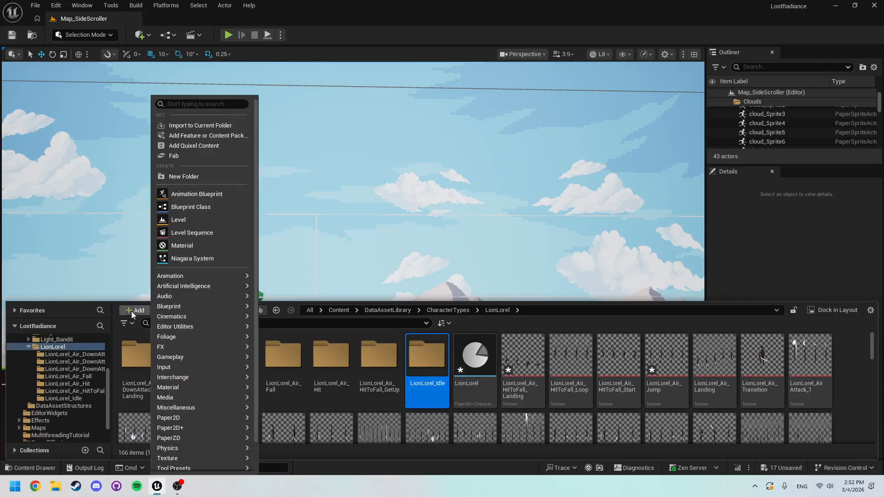
pyautogui.moveTo(200, 431)
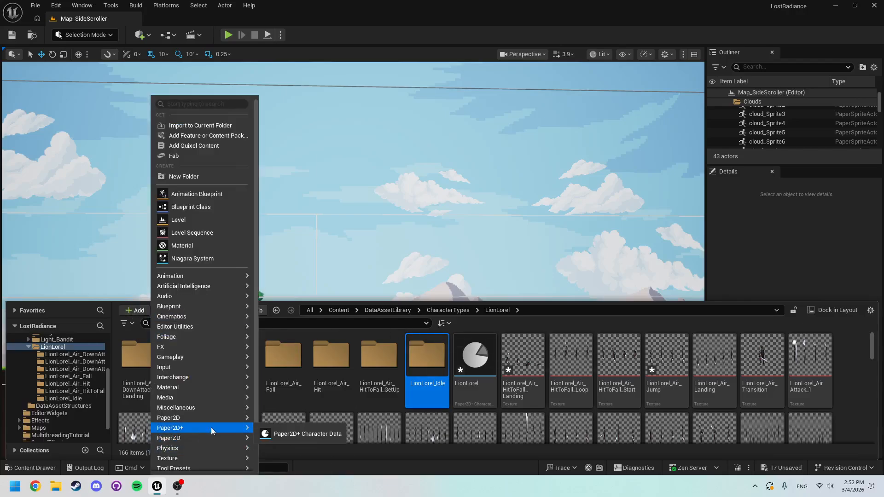
pyautogui.click(300, 434)
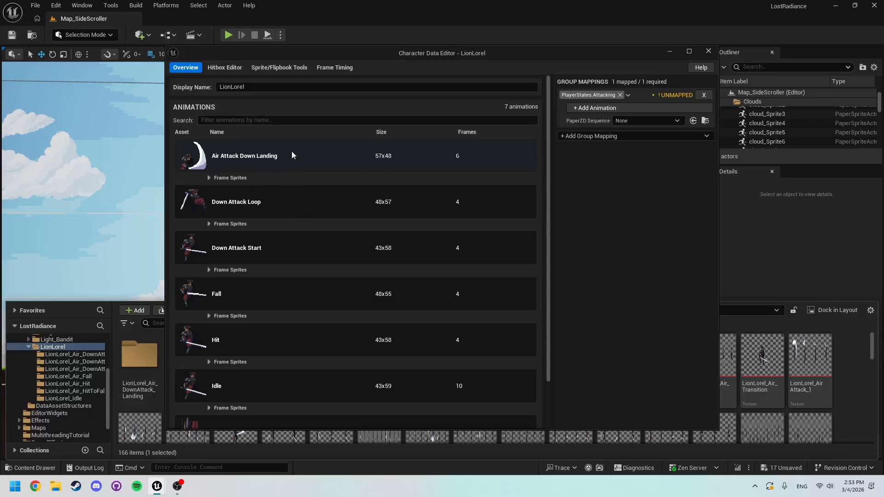
# Step: Add a hurtbox to the first frame of Air Attack Down Landing in the Hitbox Editor and enlarge it to 29x28
pyautogui.click(226, 68)
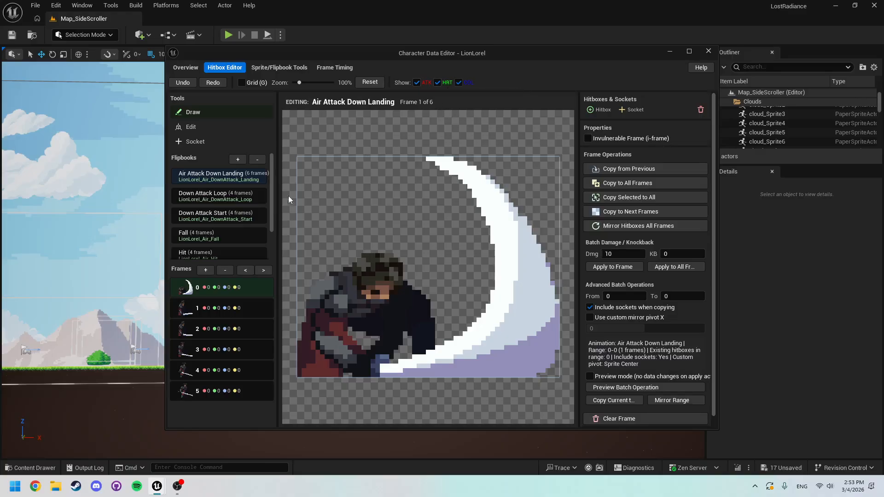
pyautogui.click(597, 110)
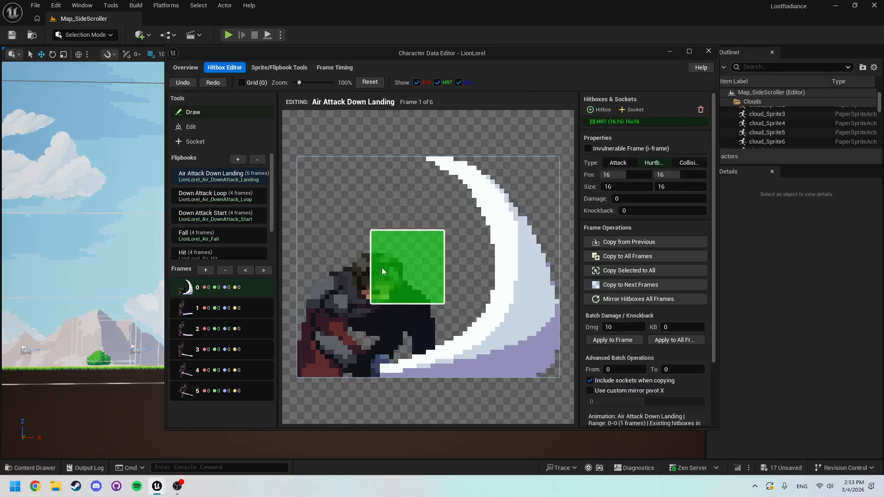
pyautogui.press('e')
pyautogui.moveTo(444, 230); pyautogui.dragTo(504, 174)
pyautogui.click(460, 332)
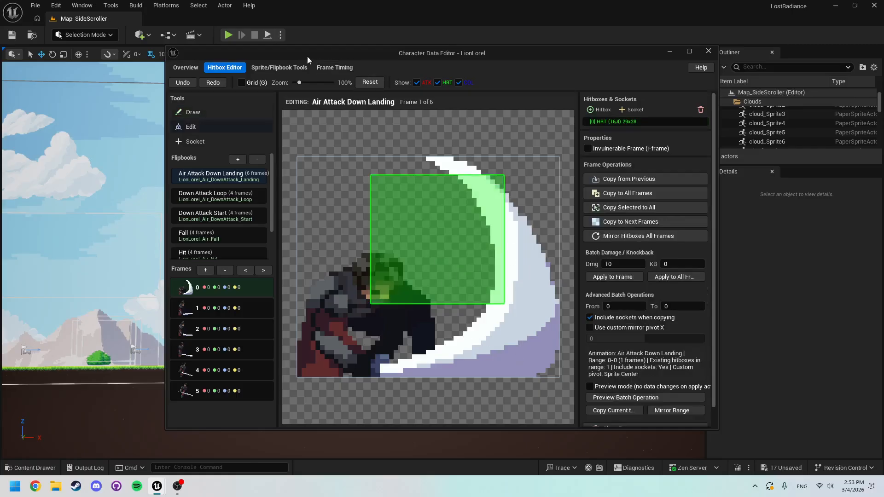
# Step: Examine the Air Attack Down Landing frames in the sprite and flipbook tools, and play the Down Attack Loop flipbook to check its alignment
pyautogui.click(279, 67)
pyautogui.scroll(-2, 469, 241)
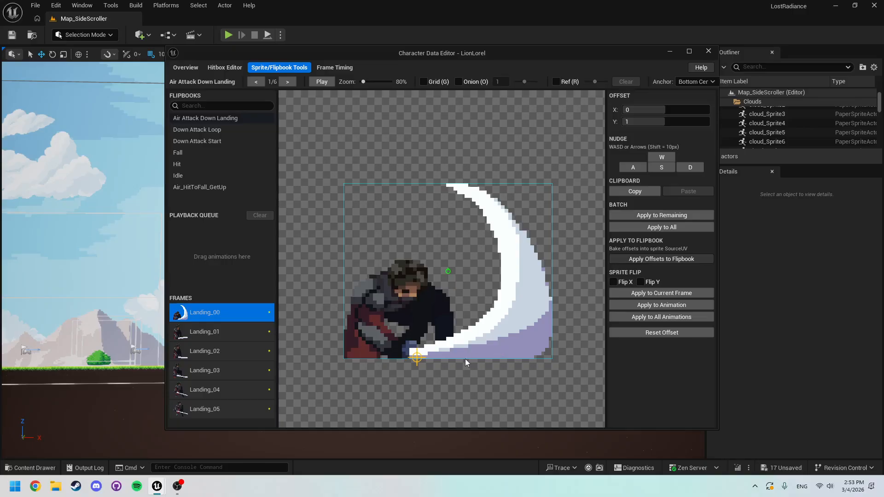
pyautogui.click(222, 332)
pyautogui.click(221, 351)
pyautogui.click(219, 404)
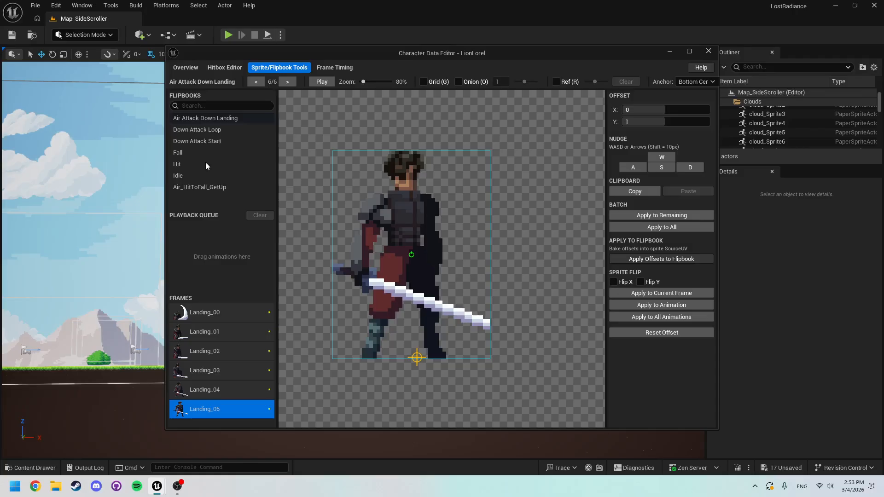
pyautogui.click(205, 130)
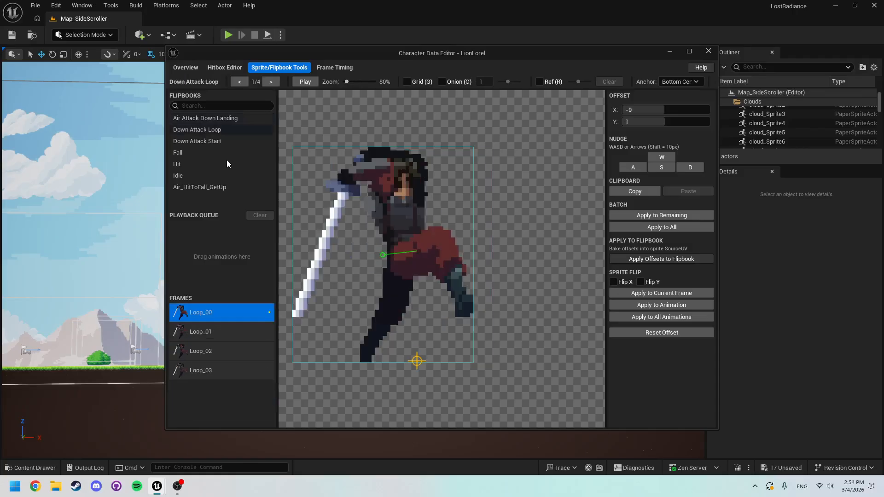
pyautogui.press('space')
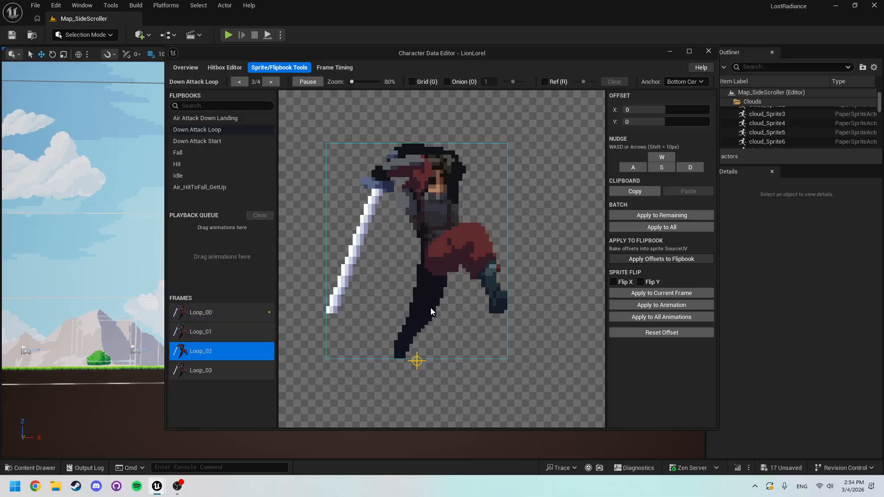
pyautogui.press('space')
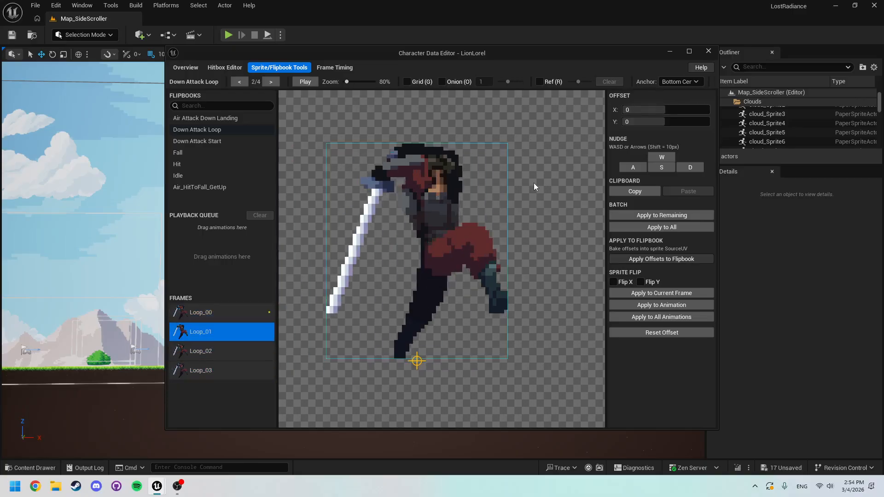
pyautogui.press('space')
pyautogui.press('space')
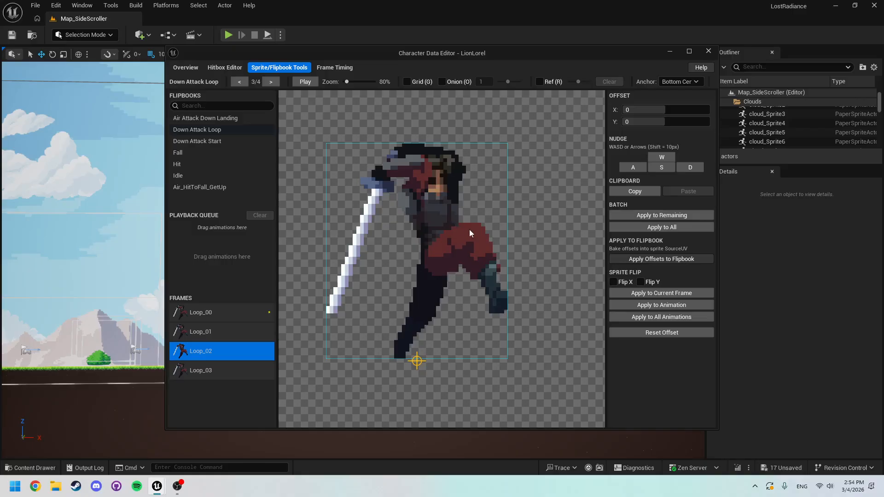
# Step: Nudge the Loop_00 frame of Down Attack Loop horizontally to an X offset of 0
pyautogui.press('q')
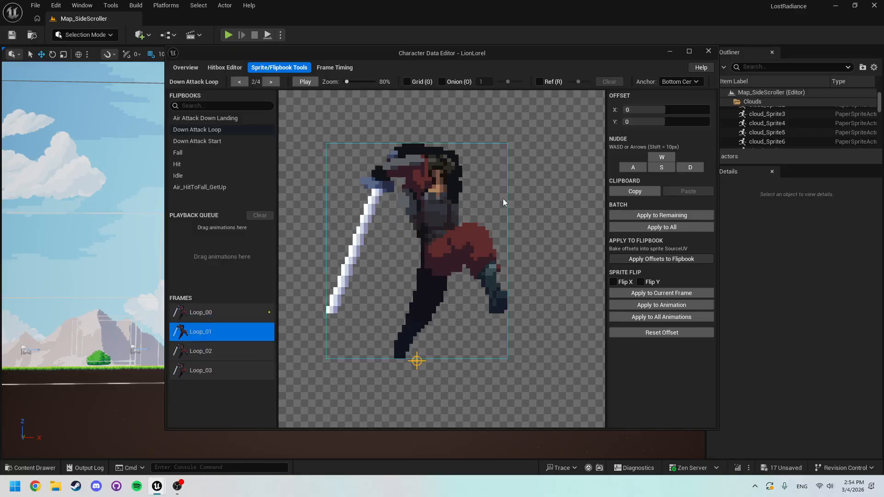
pyautogui.press('q')
pyautogui.press('d')
pyautogui.press('d')
pyautogui.press('d')
pyautogui.press('d')
pyautogui.press('d')
pyautogui.press('d')
pyautogui.press('d')
pyautogui.press('d')
pyautogui.press('d')
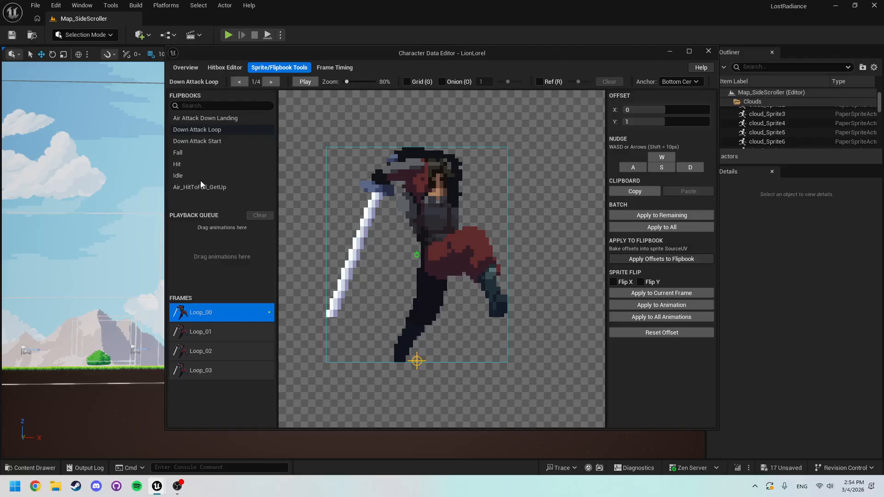
# Step: Add Idle and Air Attack Down Landing to the playback queue, and order Air Attack Down Landing before Idle
pyautogui.rightClick(189, 175)
pyautogui.click(219, 262)
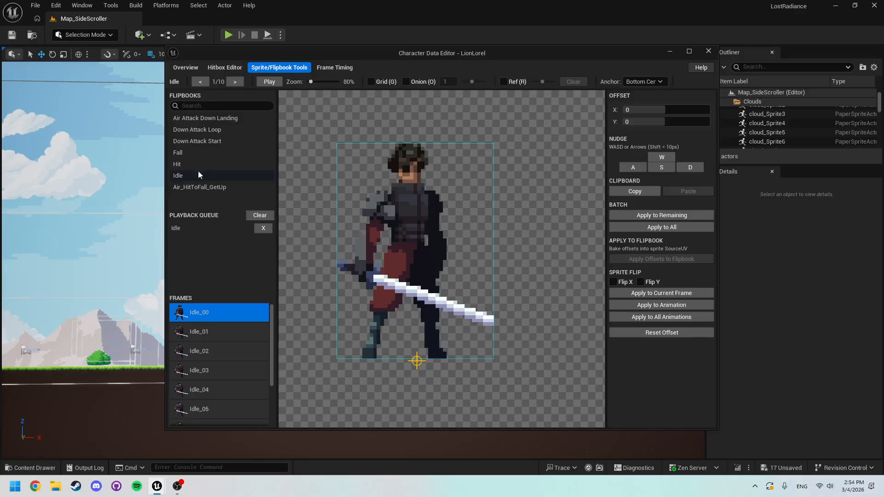
pyautogui.rightClick(216, 118)
pyautogui.click(251, 207)
pyautogui.moveTo(197, 240); pyautogui.dragTo(199, 228)
# Step: Play the queued animations and step back and forth through frames to check the transition between Air Attack Down Landing and Idle
pyautogui.press('space')
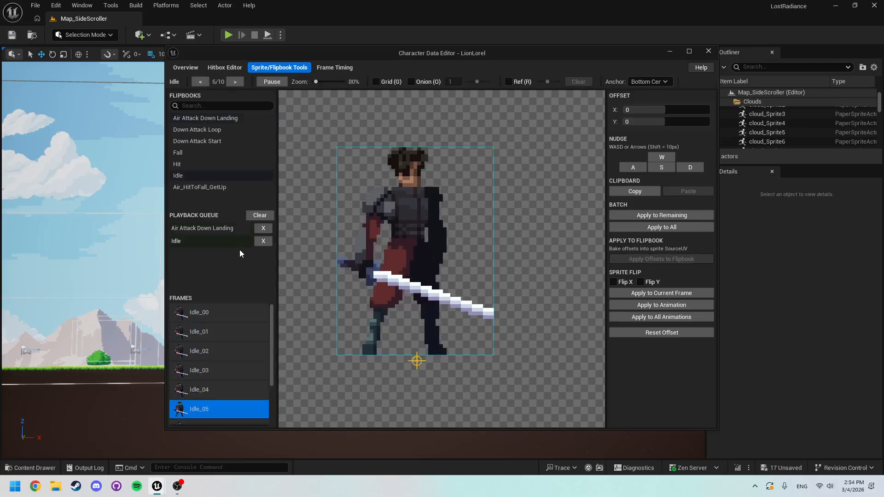
pyautogui.press('space')
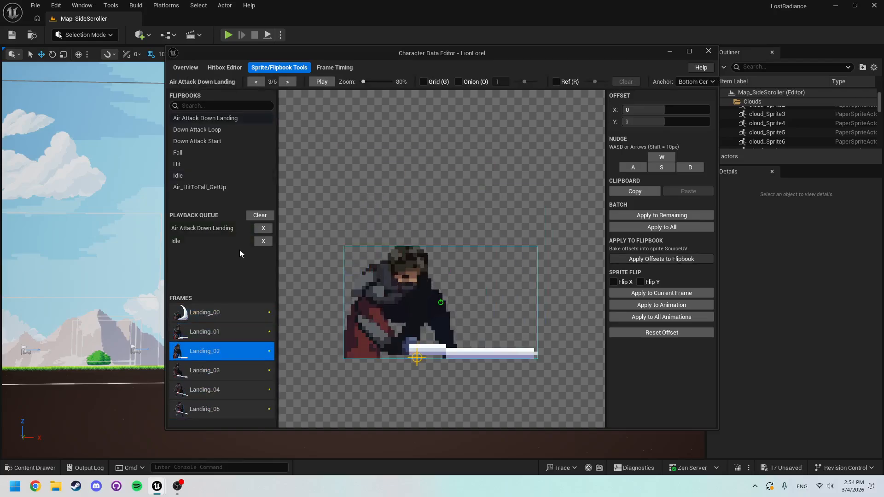
pyautogui.press('space')
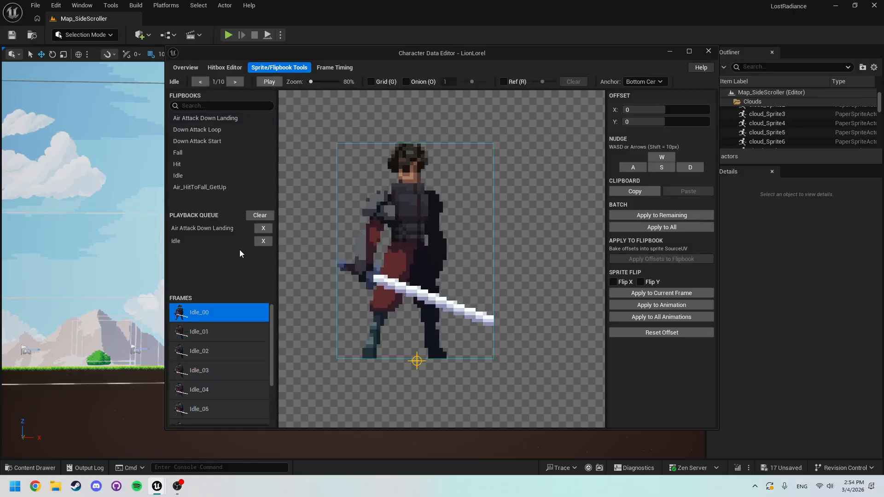
pyautogui.press(',')
pyautogui.press(',')
pyautogui.press('.')
pyautogui.press('.')
pyautogui.press(',')
pyautogui.press('.')
pyautogui.press(',')
pyautogui.press('.')
# Step: In Frame Timing, extend the third frame of Air Attack Down Landing to a duration of 3 frames
pyautogui.click(335, 68)
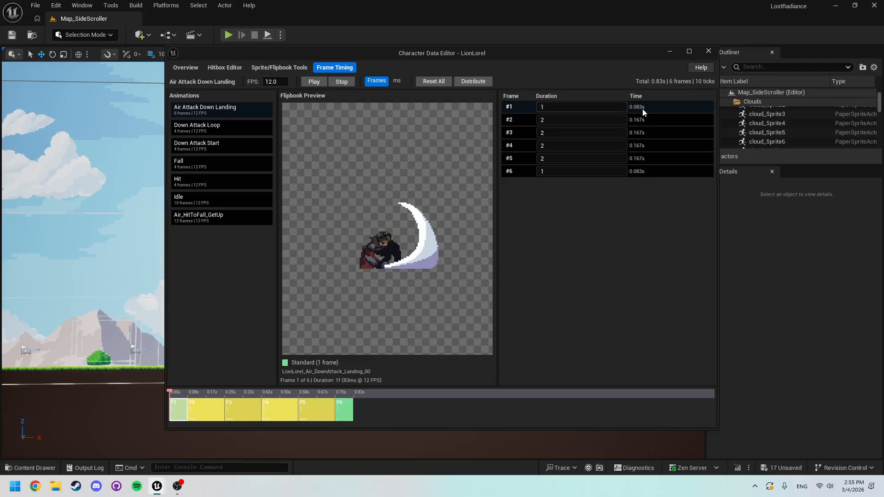
pyautogui.moveTo(264, 416); pyautogui.dragTo(279, 415)
pyautogui.moveTo(222, 416)
pyautogui.mouseDown()
pyautogui.moveTo(341, 414)
pyautogui.moveTo(225, 415)
pyautogui.mouseUp()
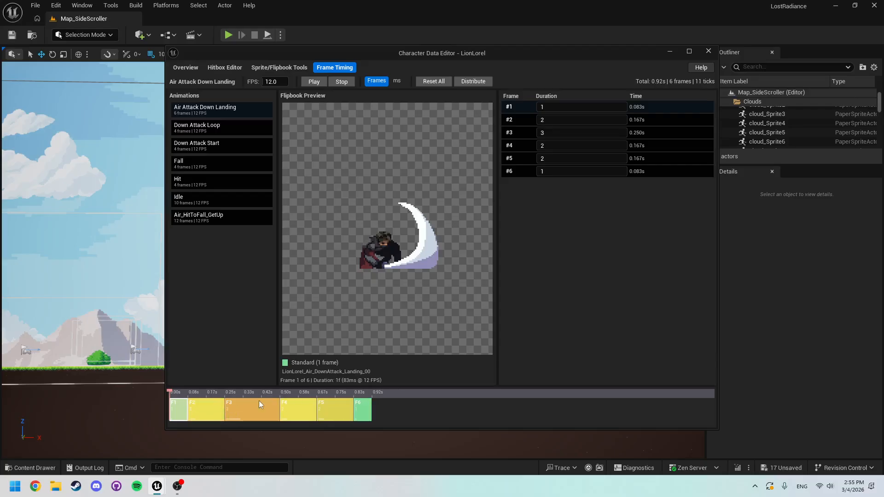